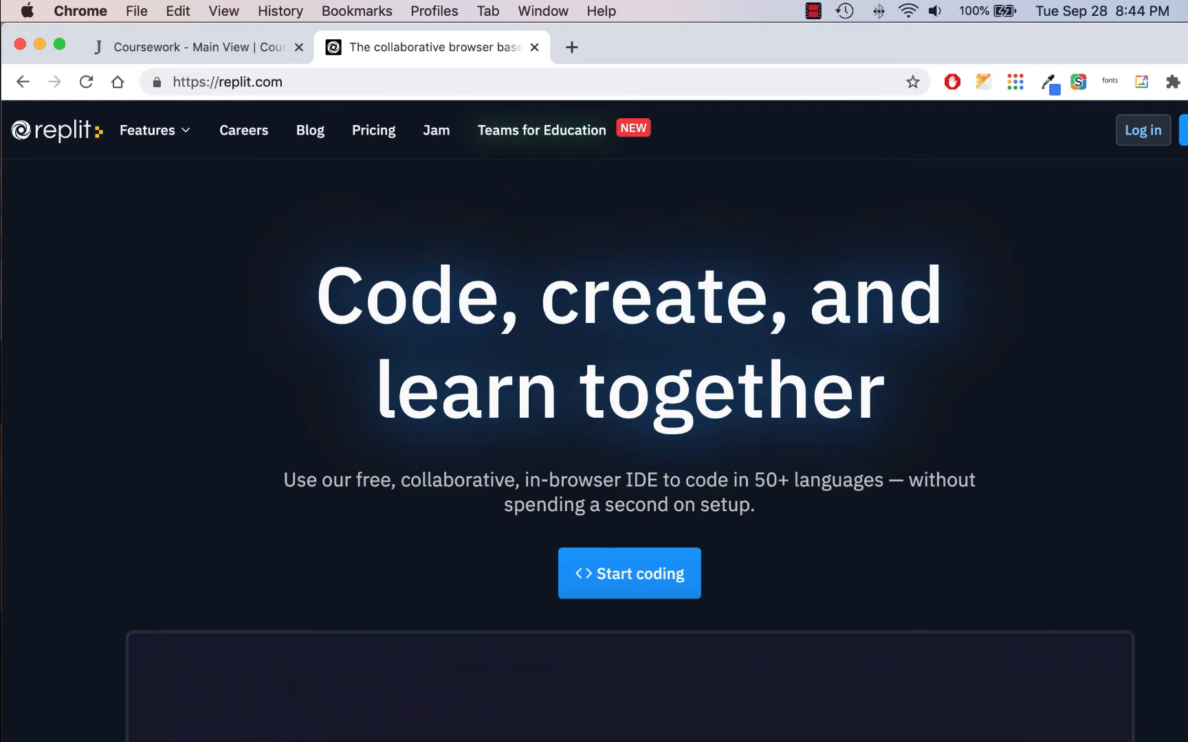
- Start coding on Replit and dismiss the save-password prompt and the getting-started video dialog
left_click(629, 573)
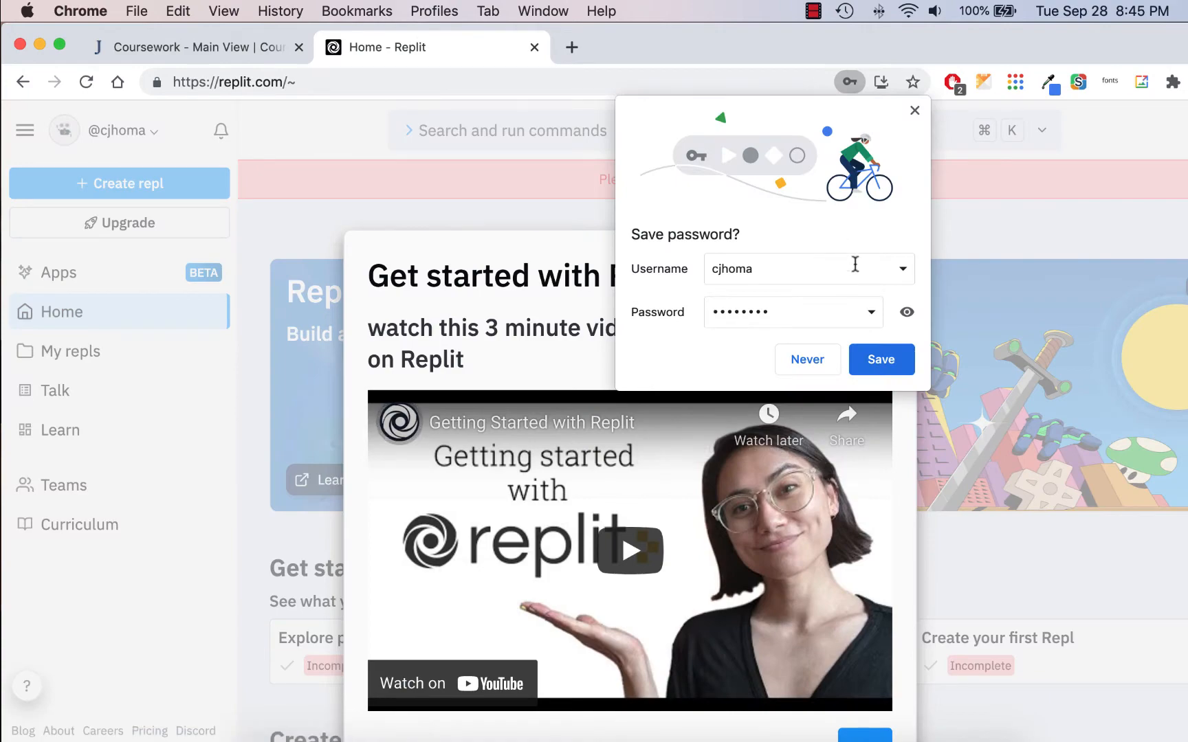
left_click(914, 110)
left_click(898, 210)
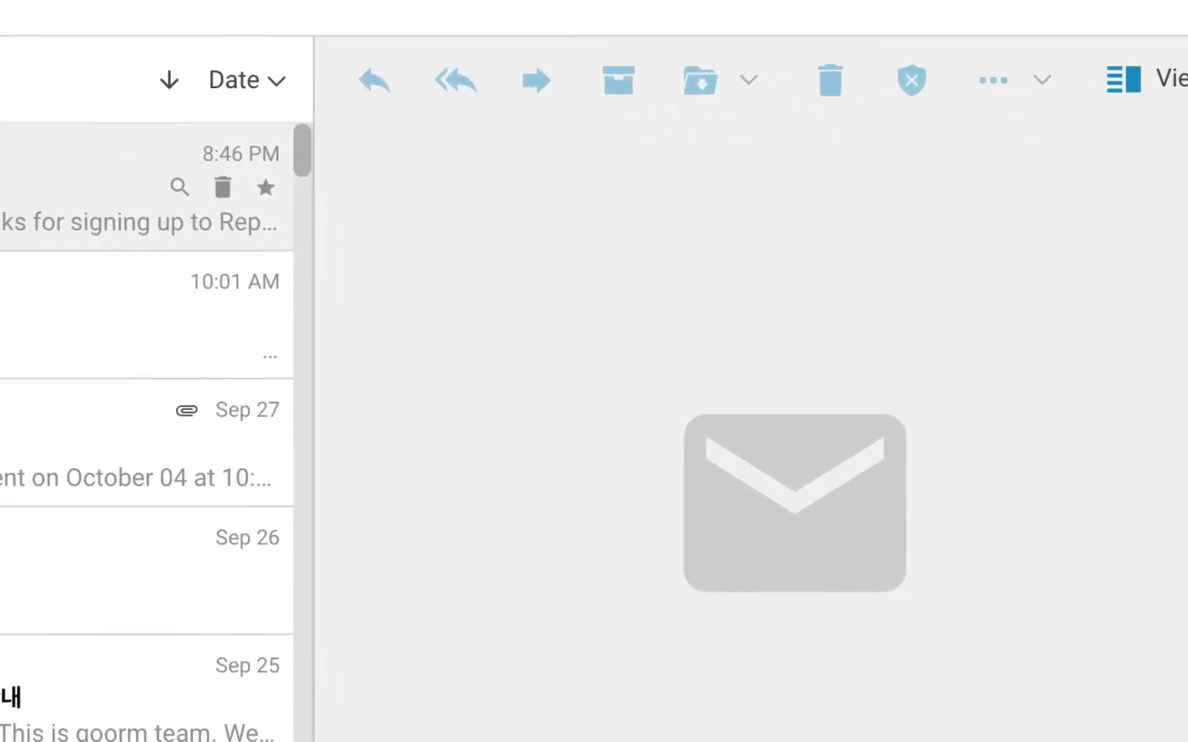
- Verify the account through the link in Replit's verification email, and close the leftover Replit and webmail tabs
left_click(106, 575)
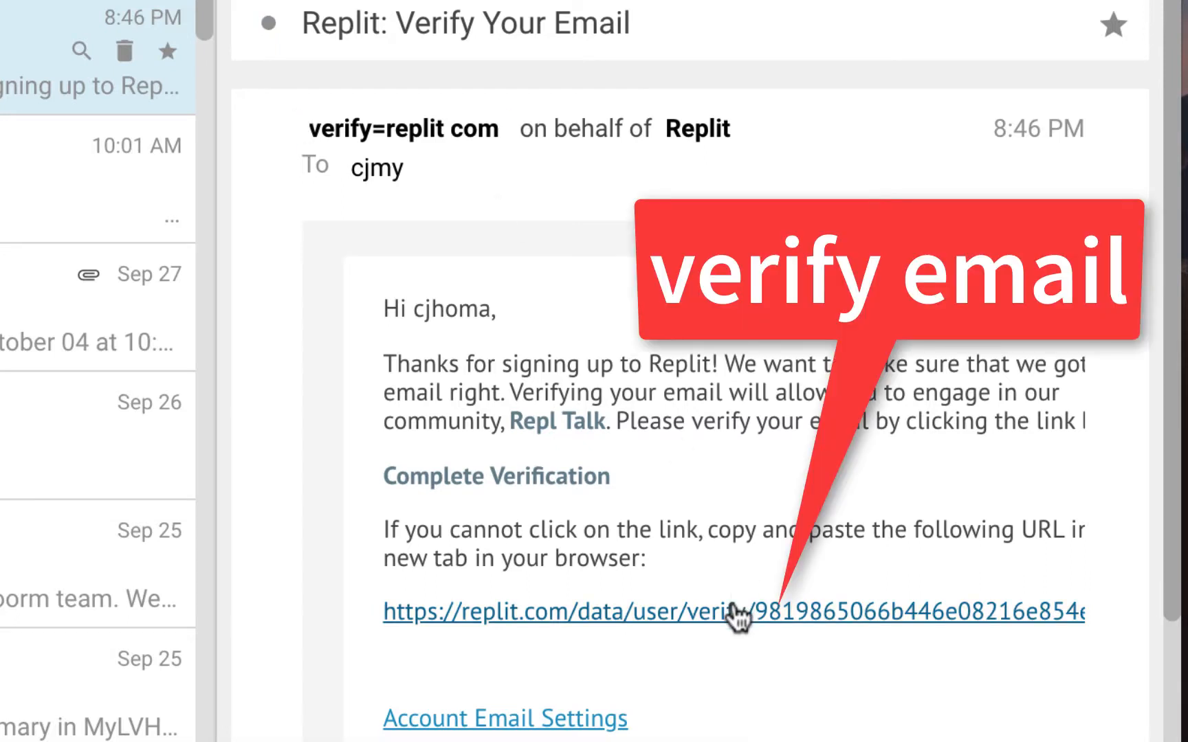
left_click(565, 614)
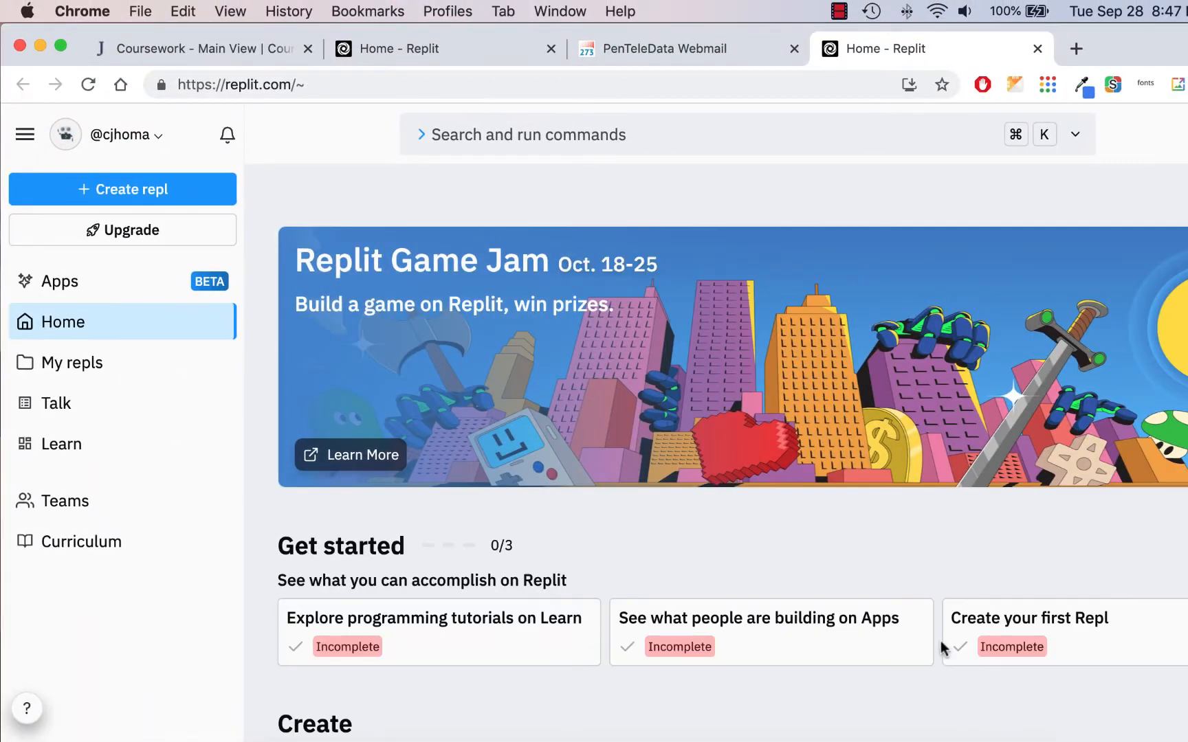
left_click(550, 48)
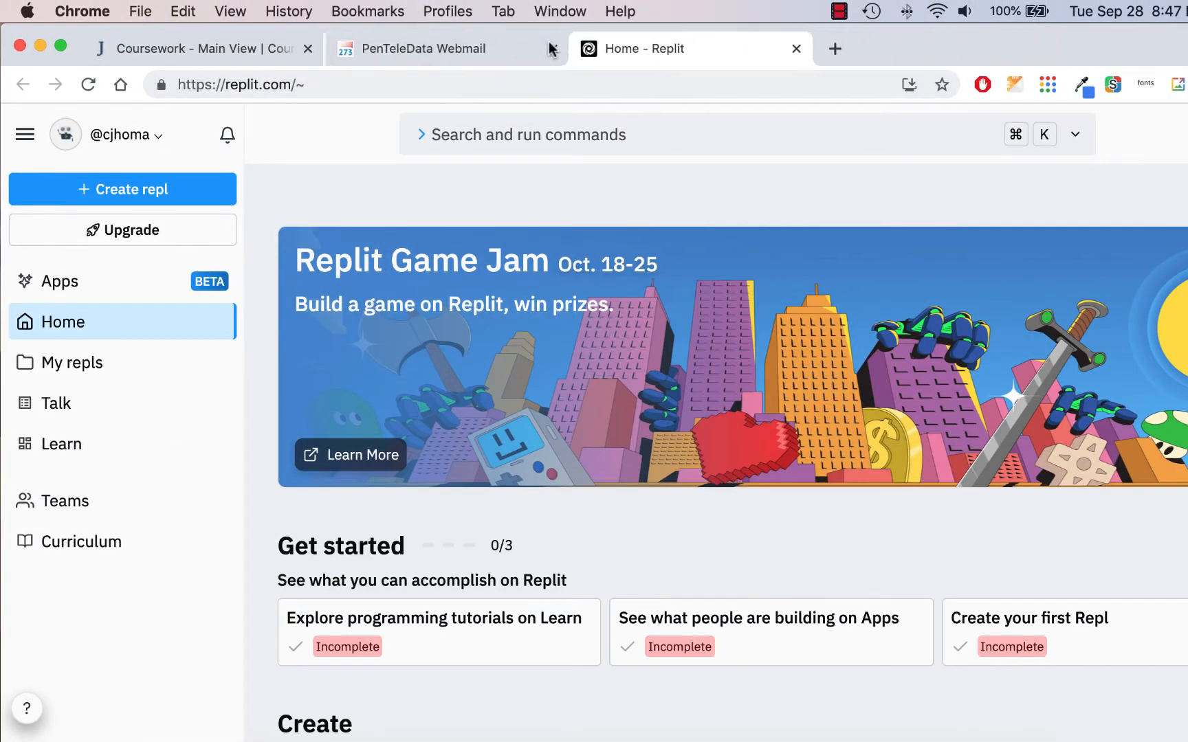
left_click(502, 45)
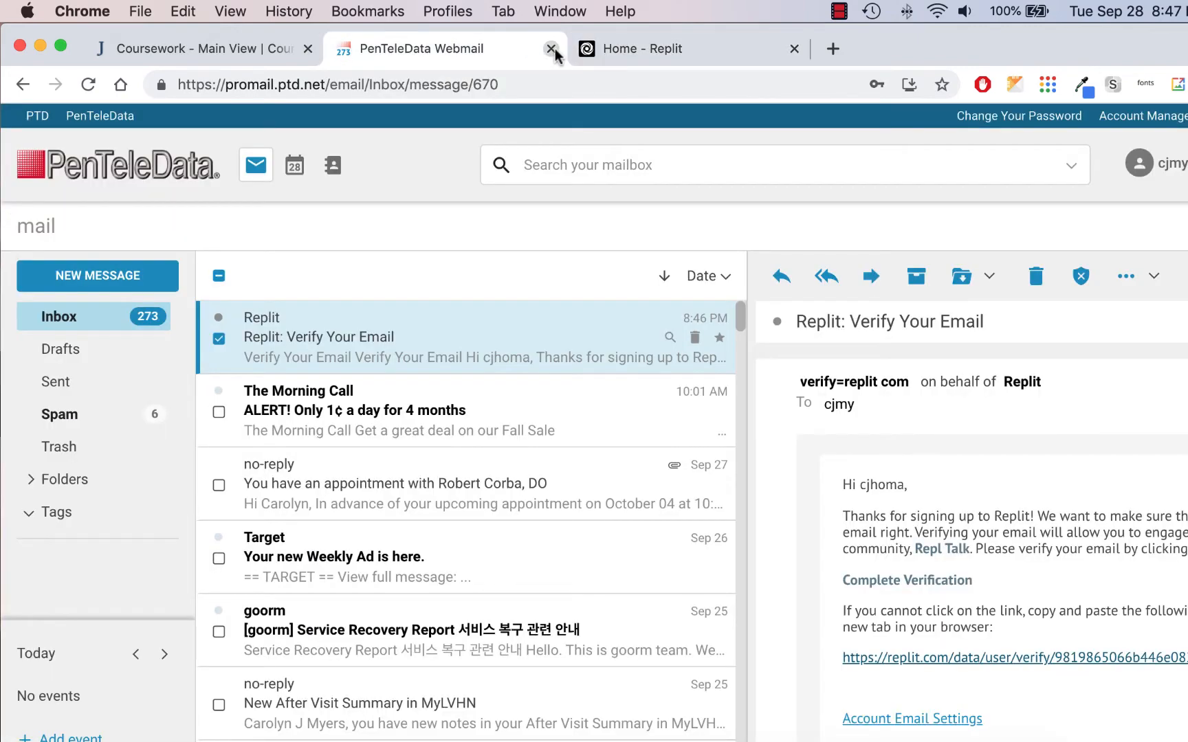
left_click(551, 49)
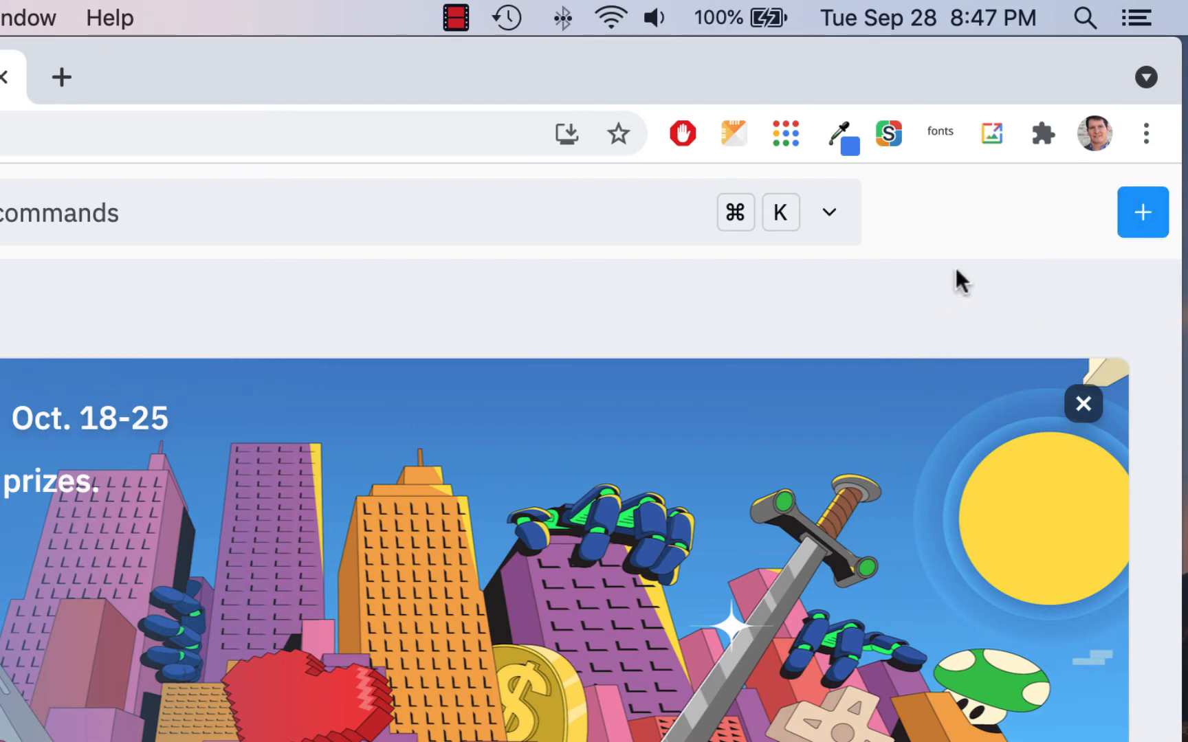
- Create a public repl titled csc230w1 from the HTML, CSS, JS template
left_click(1154, 213)
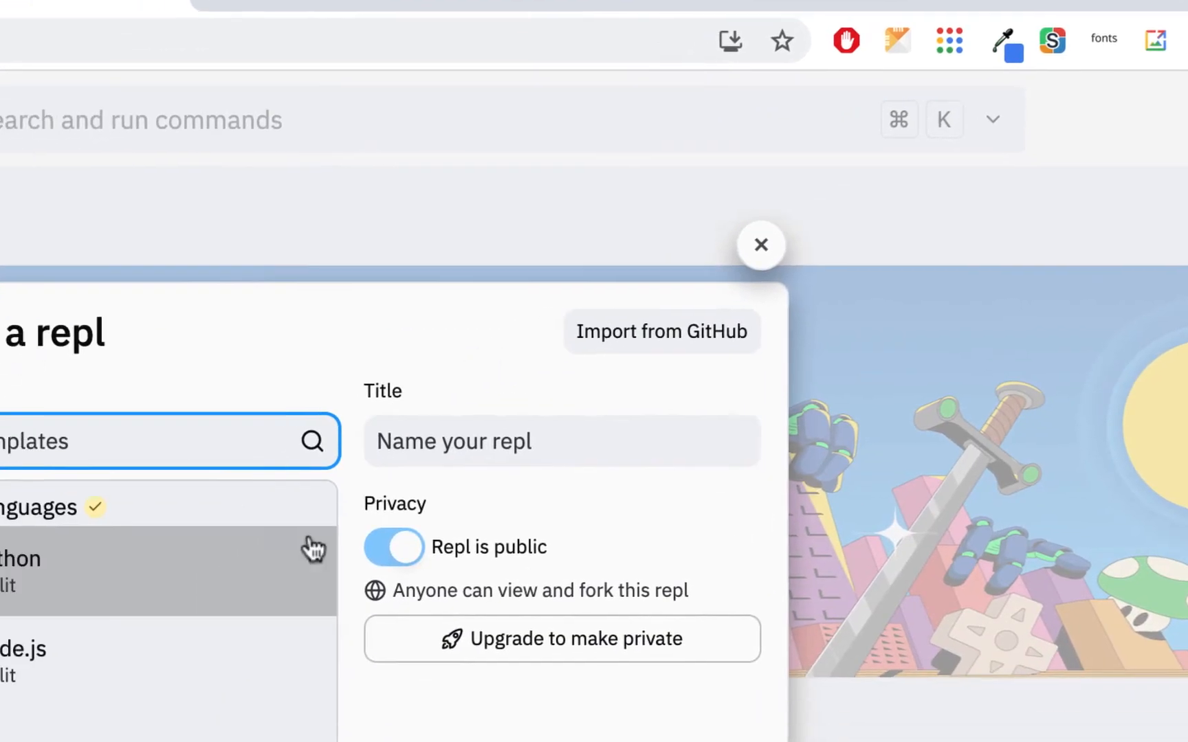
scroll(332, 541, "down", 5)
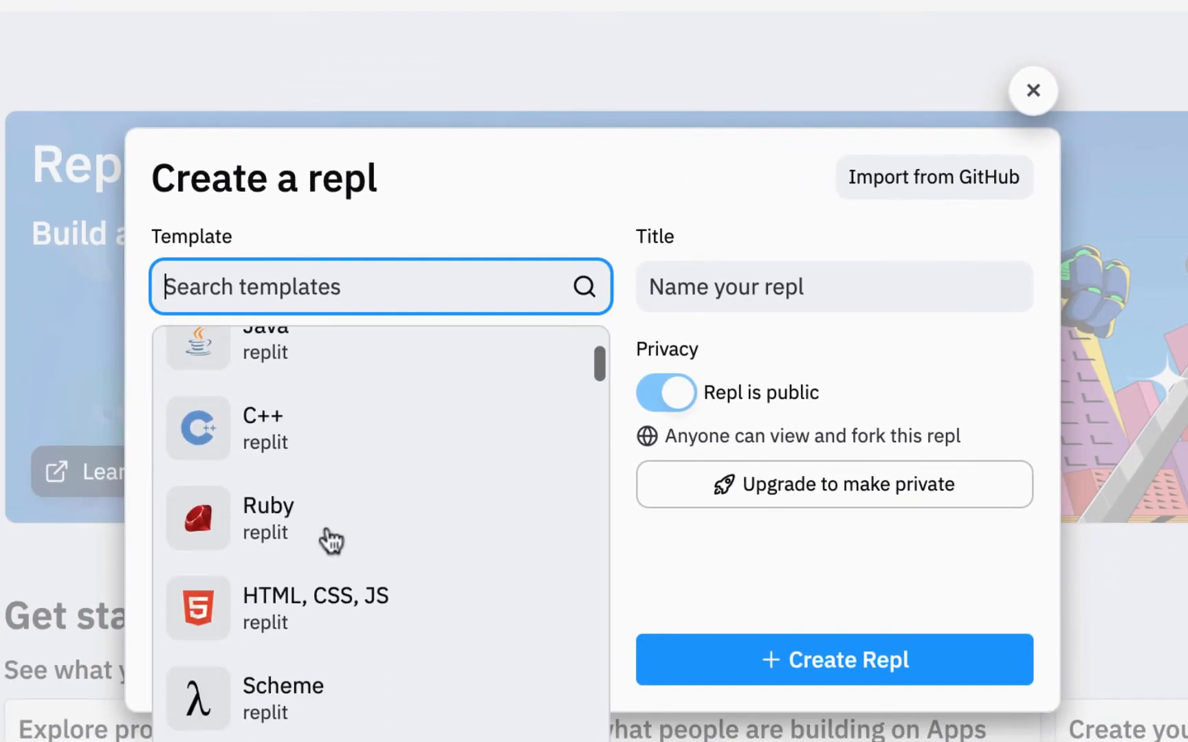
left_click(363, 599)
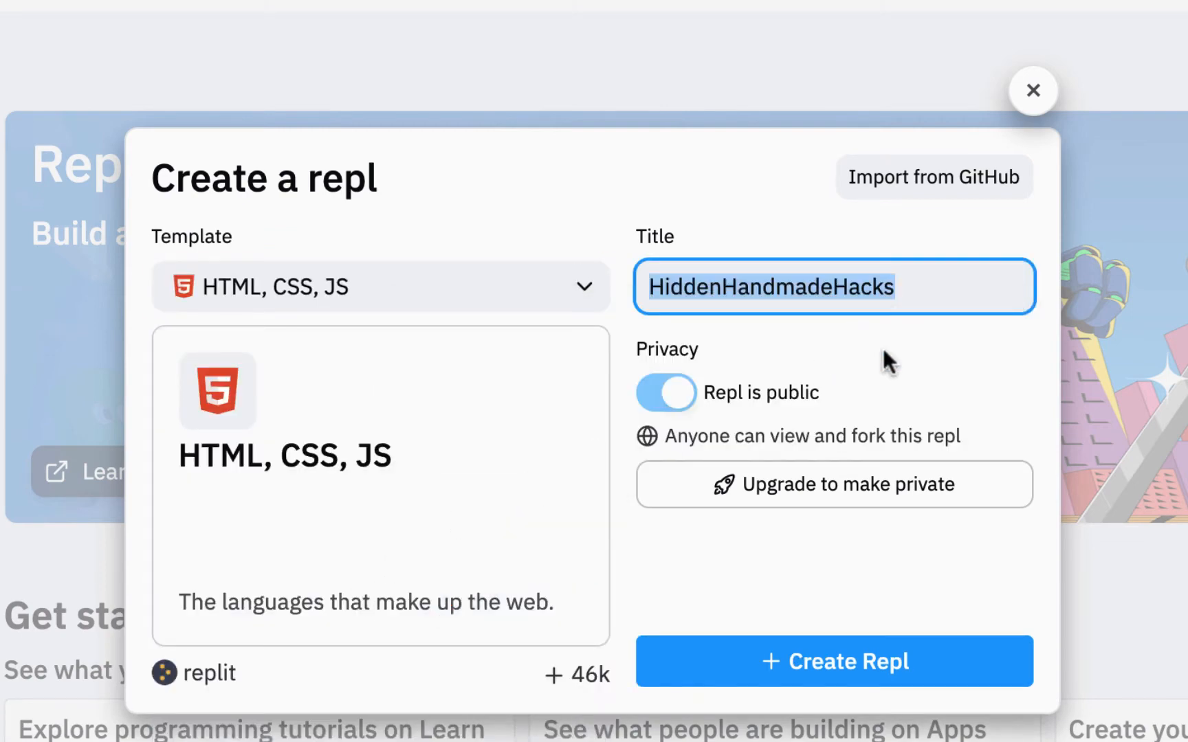
type("csc")
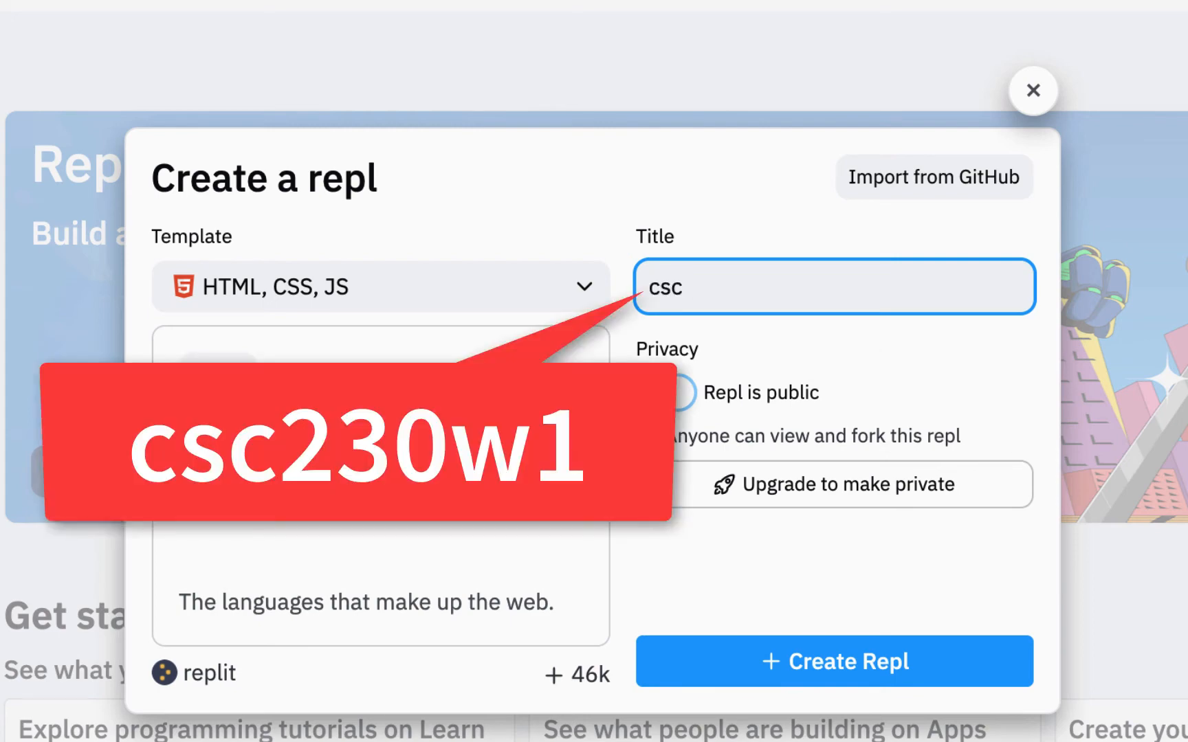
type("230w1")
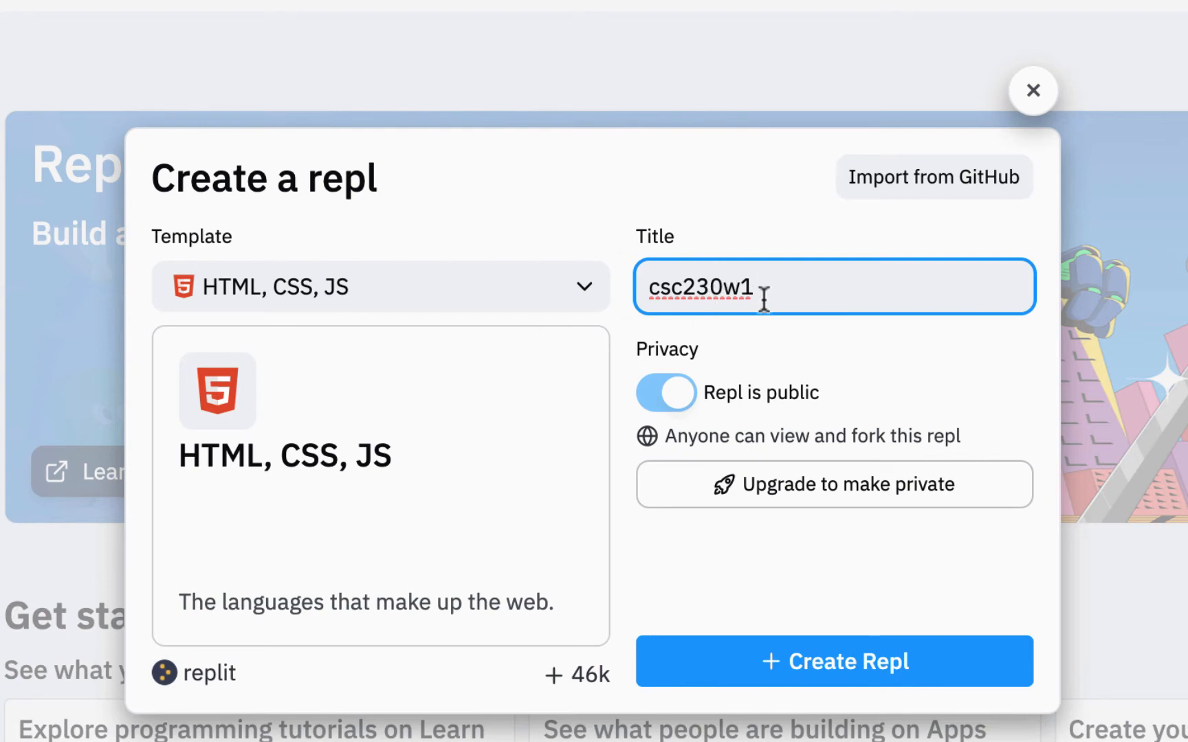
left_click(874, 662)
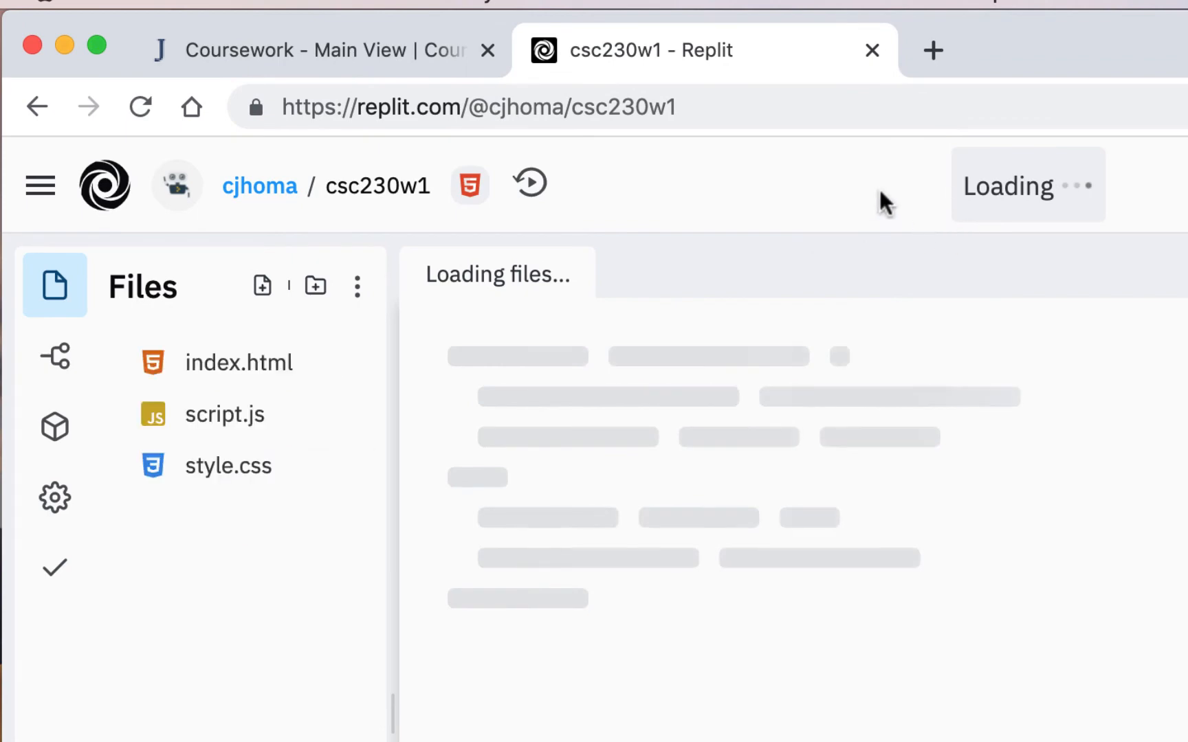
- Hide the file list and adjust the divider between the web preview and the pane below it
left_click(845, 118)
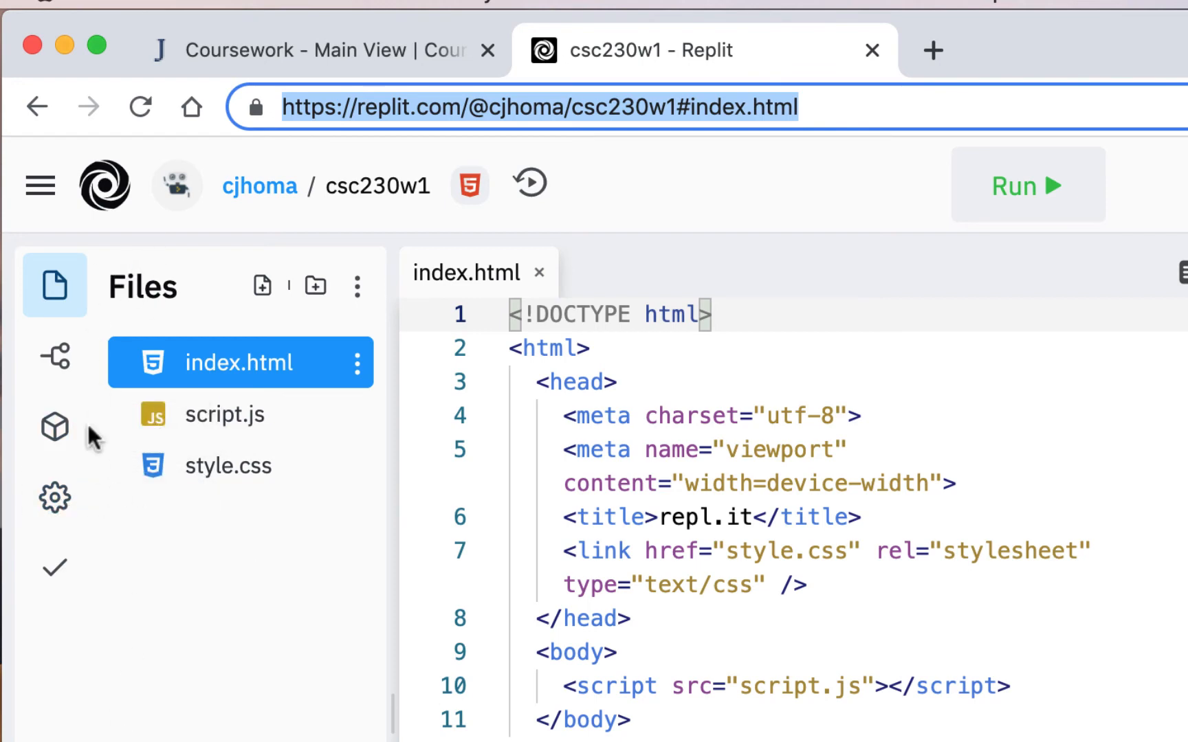
left_click(54, 286)
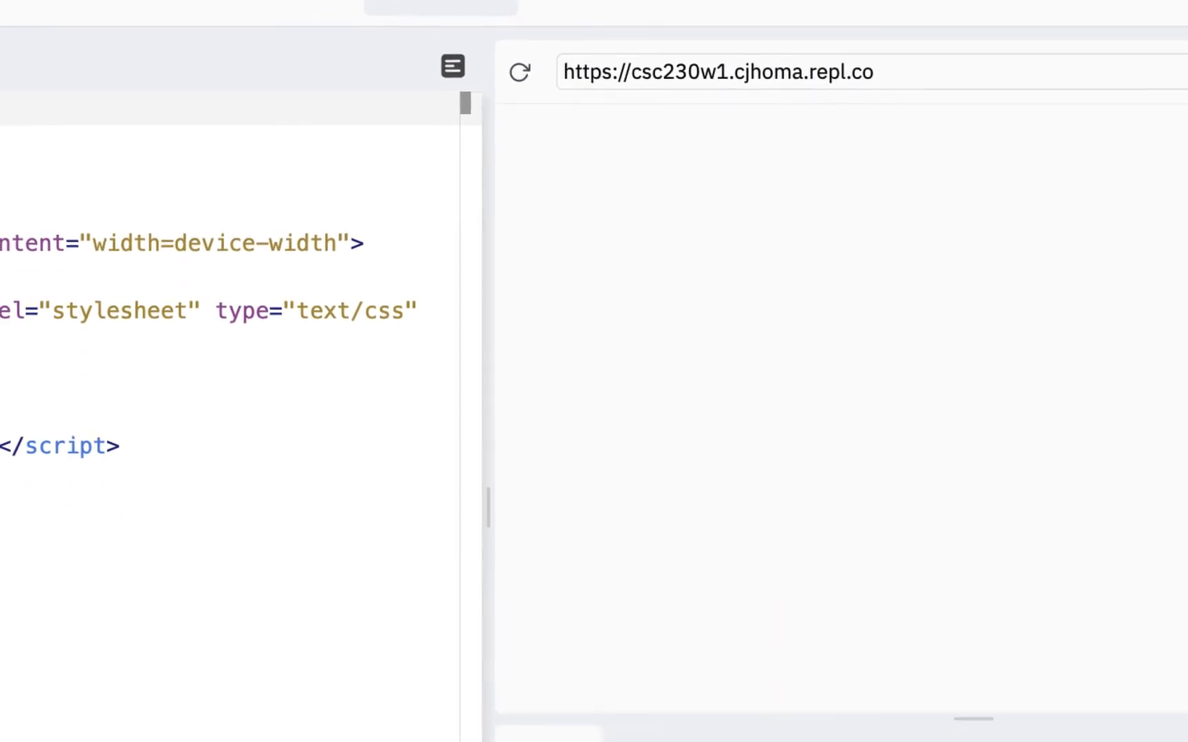
left_click_drag(976, 538, 977, 631)
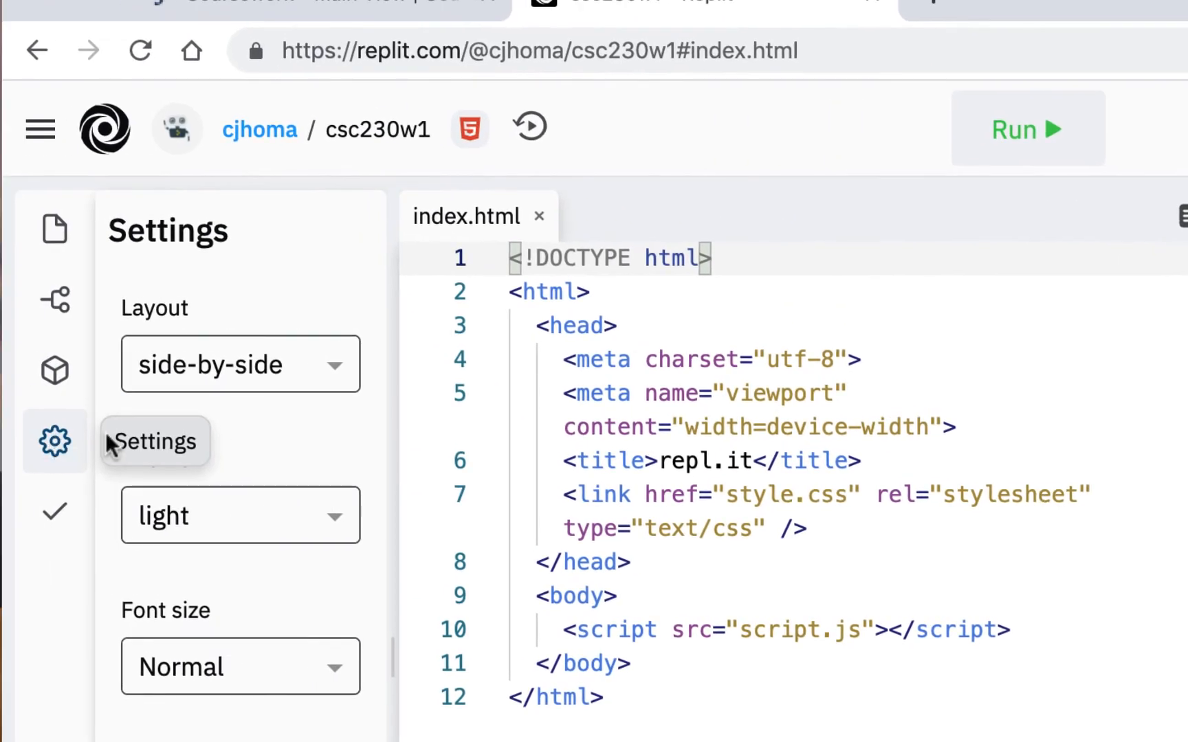
- Switch the workspace theme to dark and set indentation to tabs with an indent size of 4
left_click(325, 522)
left_click(291, 644)
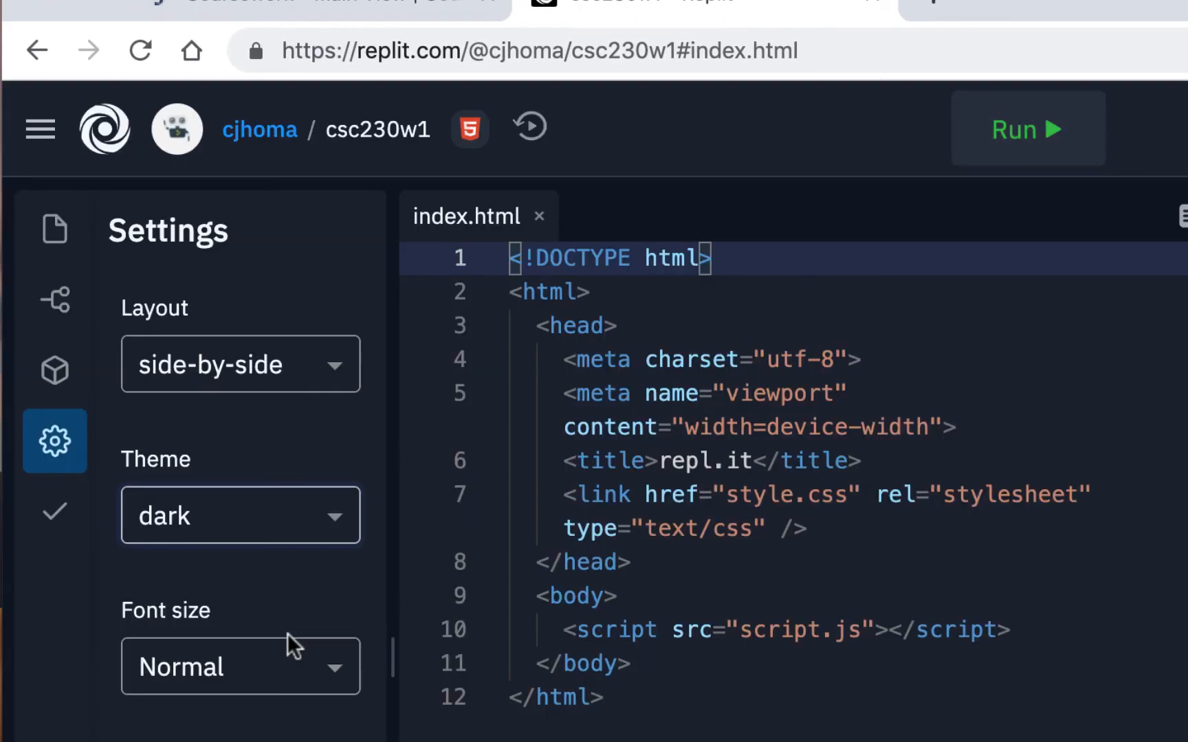
scroll(241, 481, "down", 5)
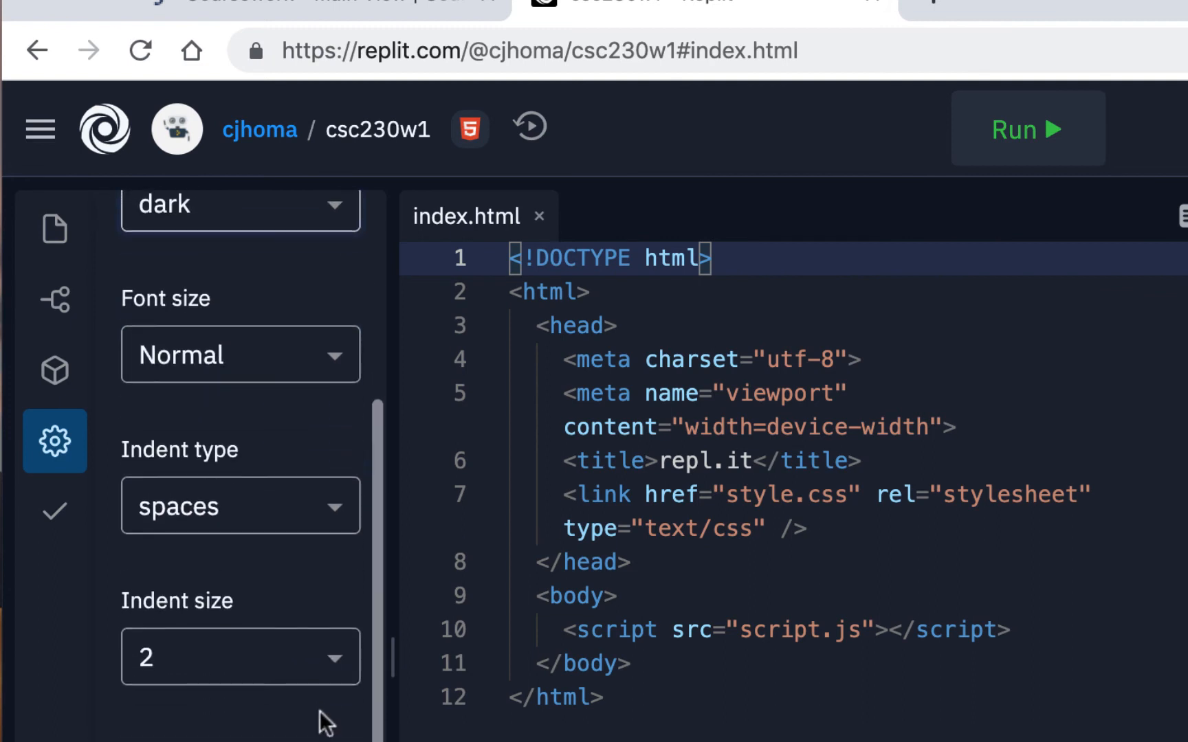
left_click(341, 674)
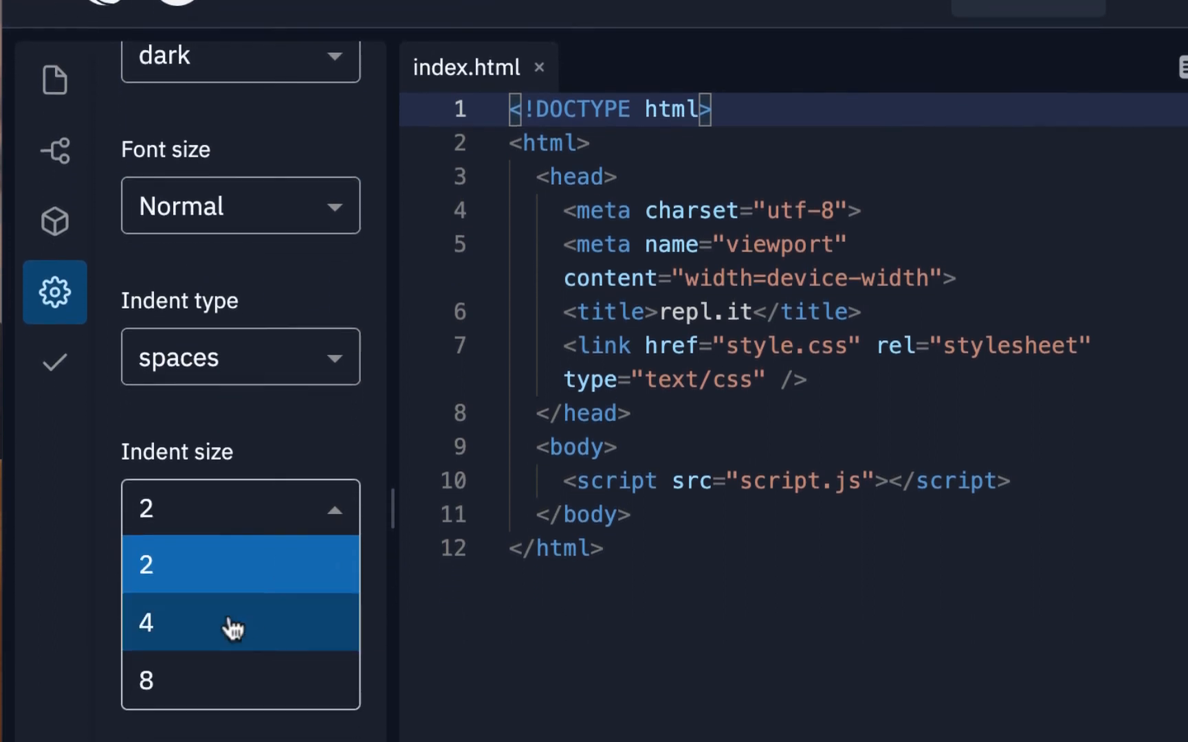
left_click(233, 741)
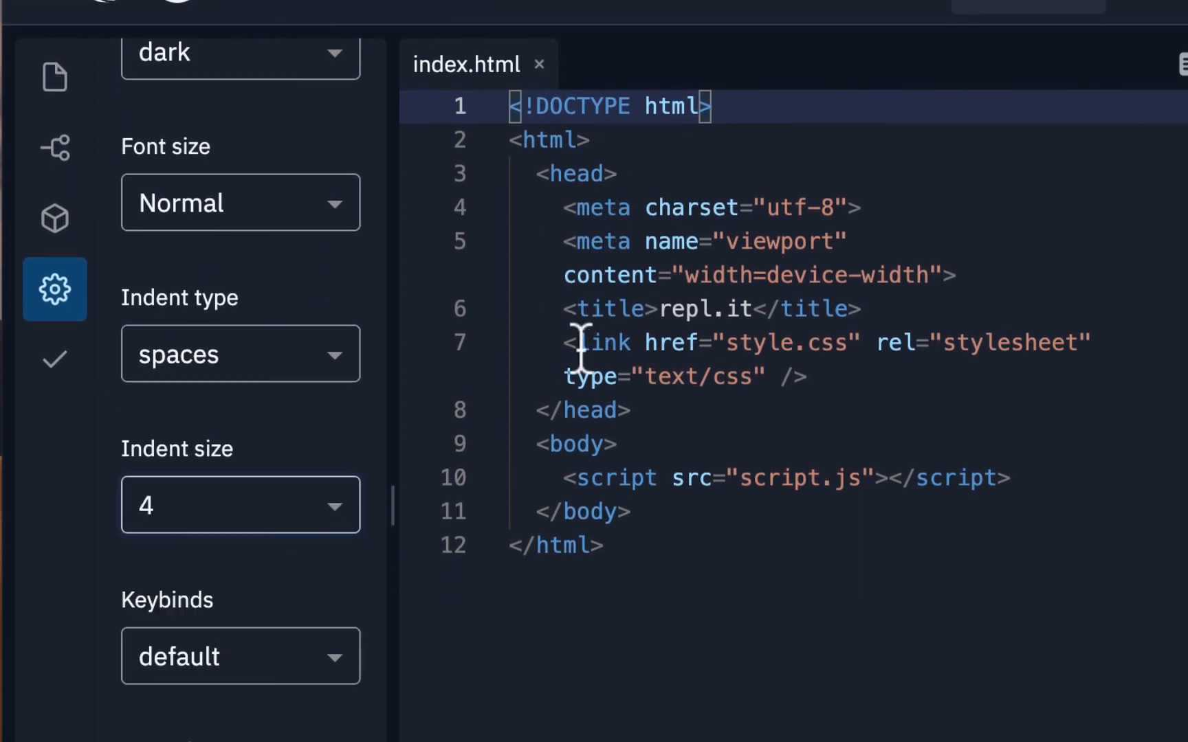
scroll(306, 588, "down", 2)
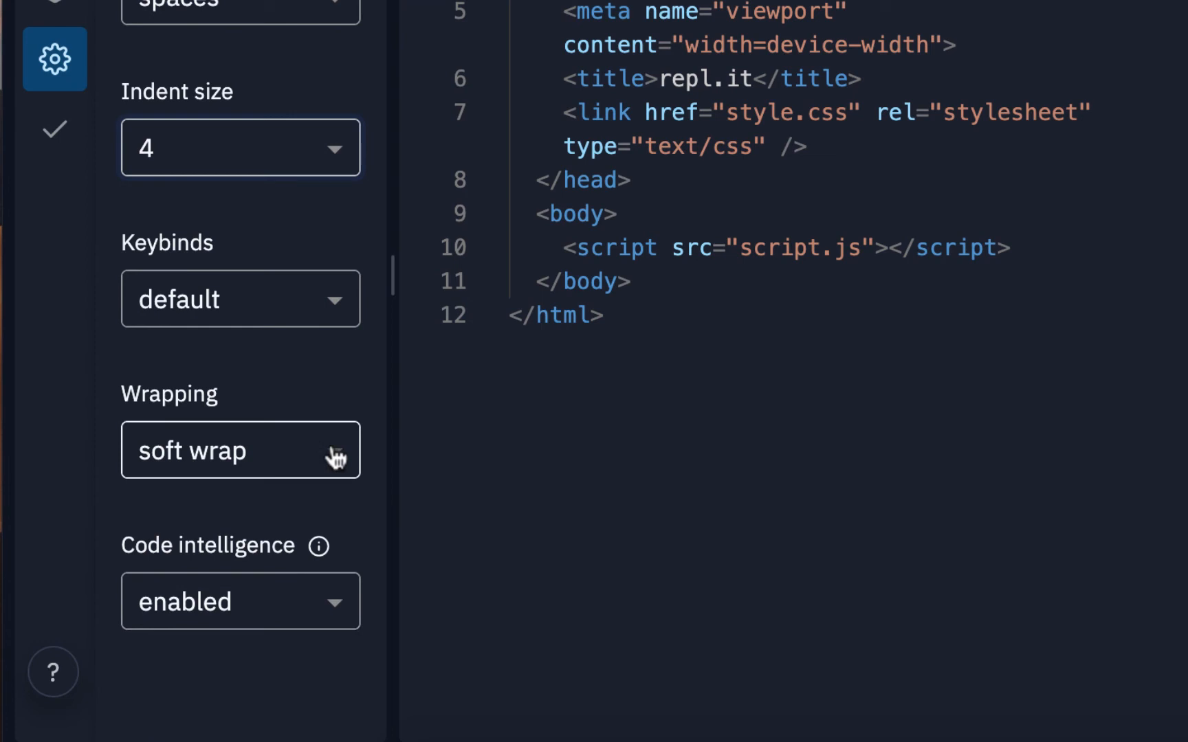
scroll(336, 458, "up", 5)
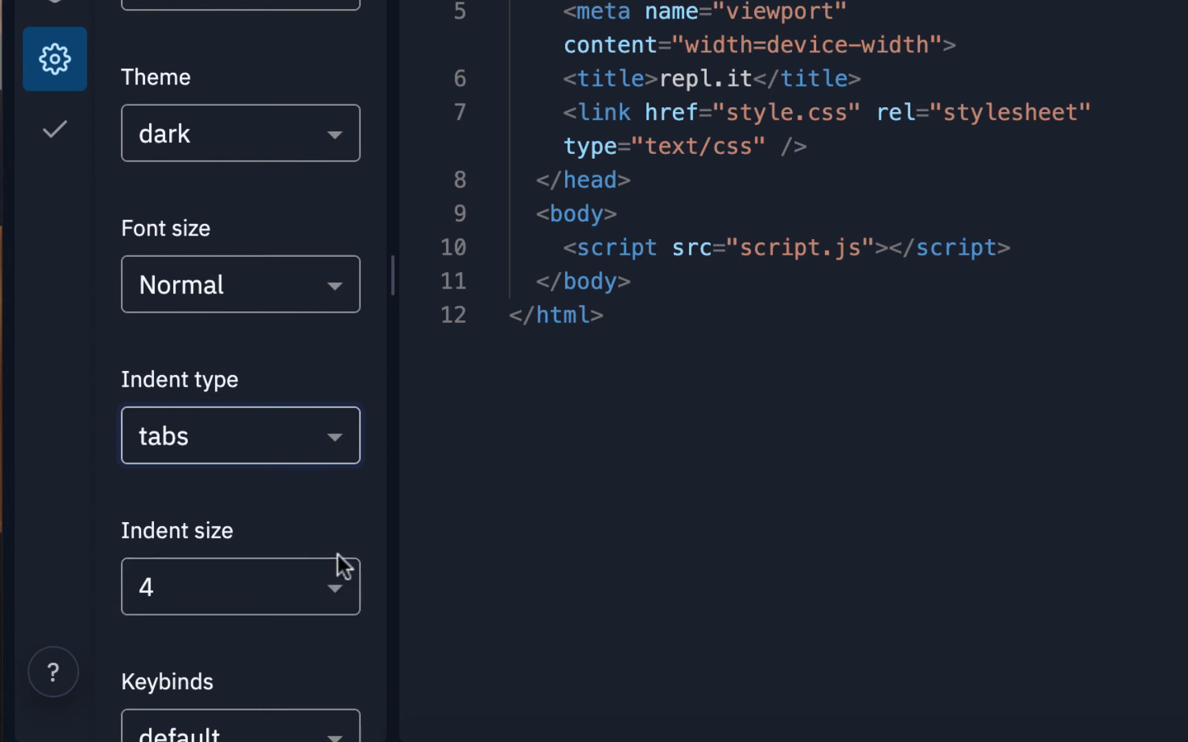
scroll(328, 504, "down", 5)
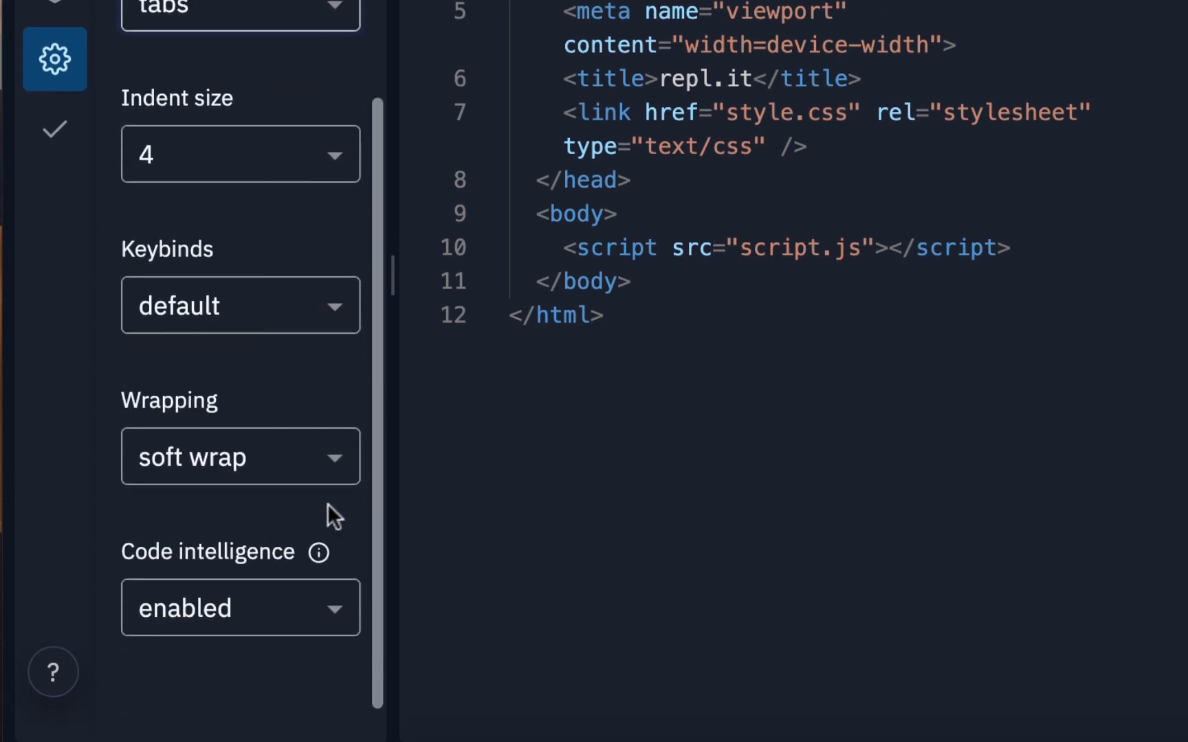
- Set the editor font size to Large and close the workspace settings
scroll(328, 504, "up", 3)
scroll(333, 519, "up", 3)
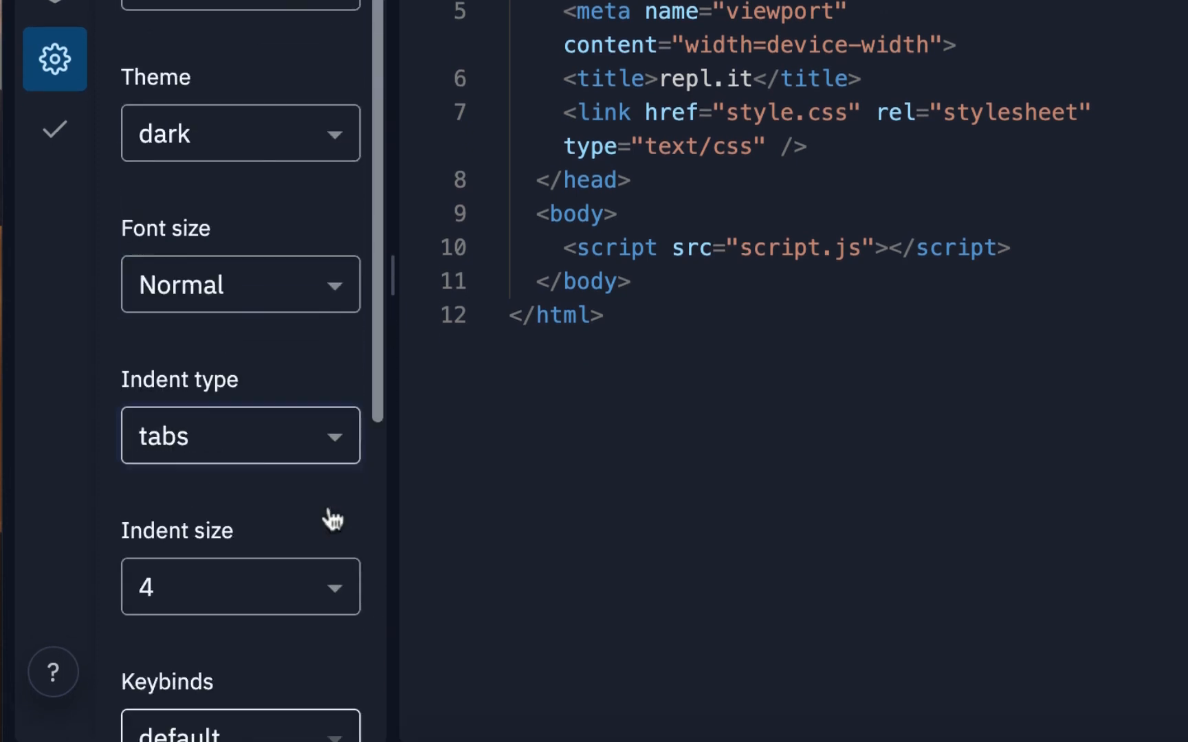
left_click(343, 289)
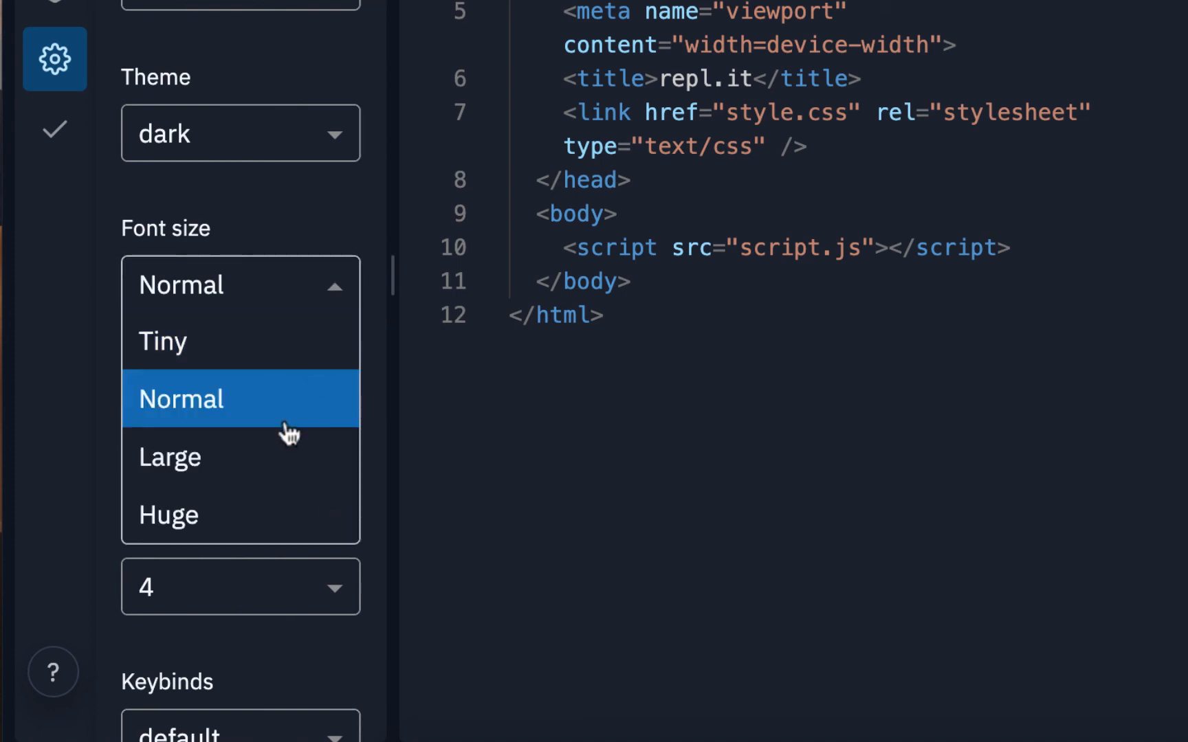
left_click(268, 464)
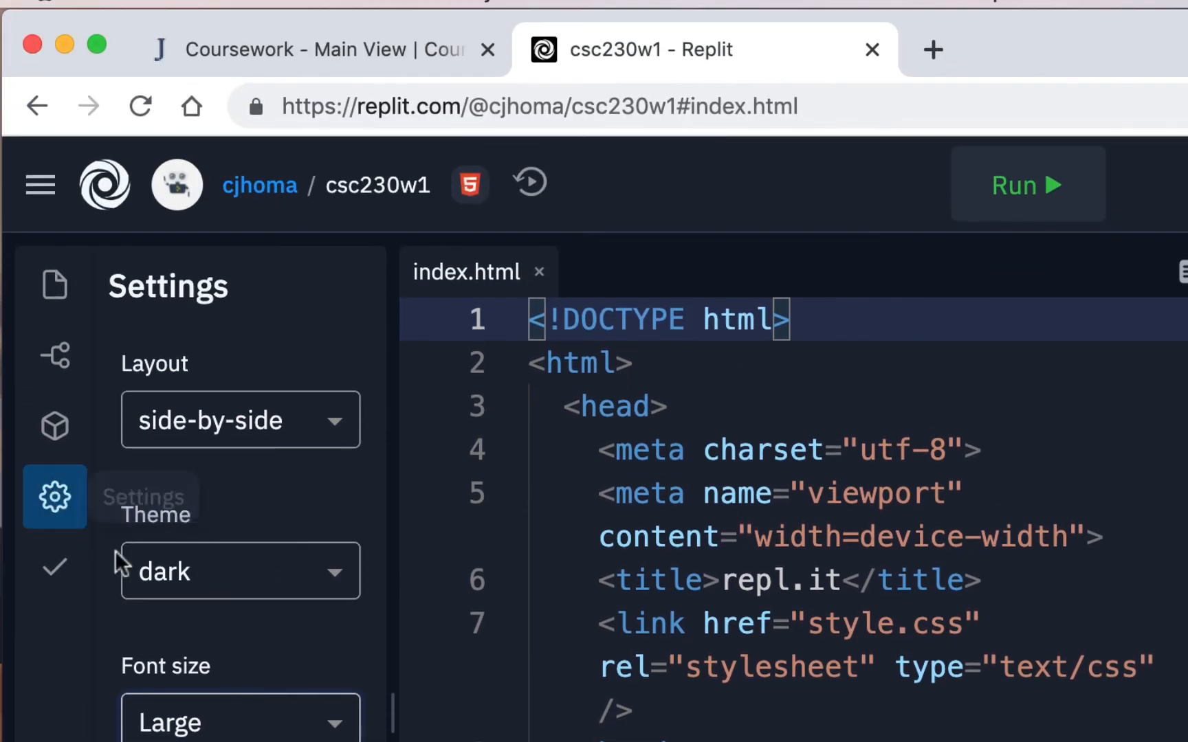
scroll(114, 556, "down", 5)
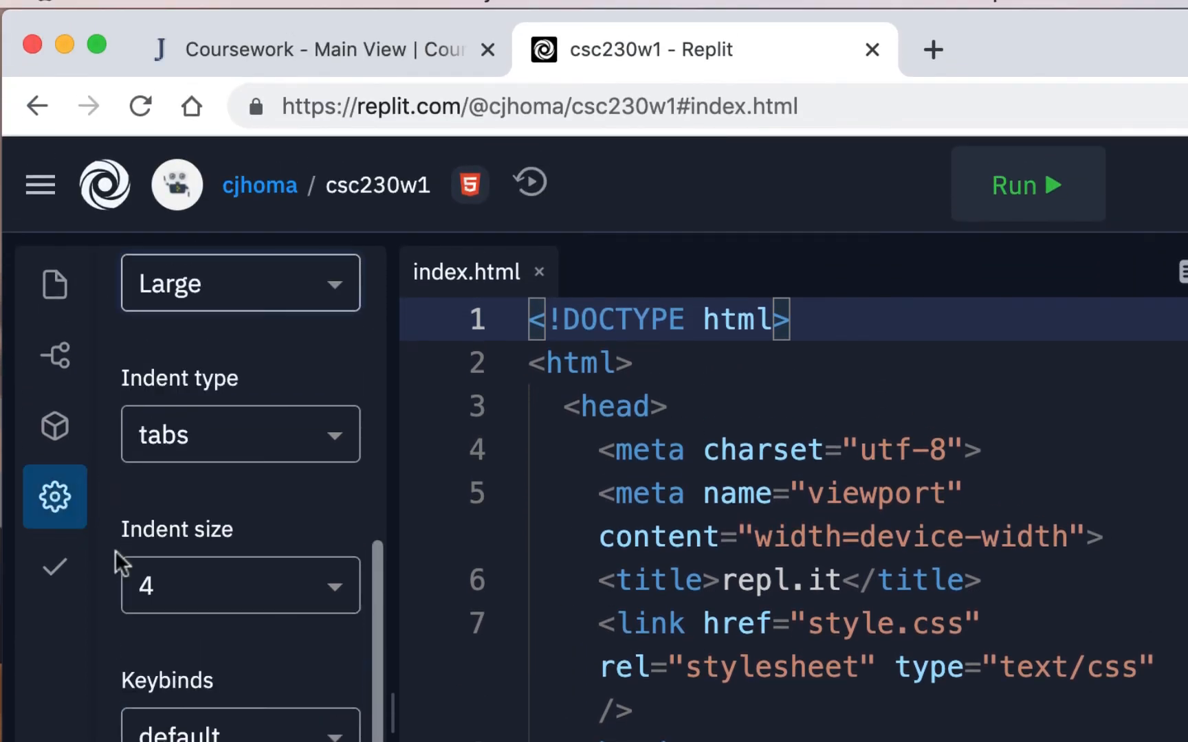
left_click(53, 498)
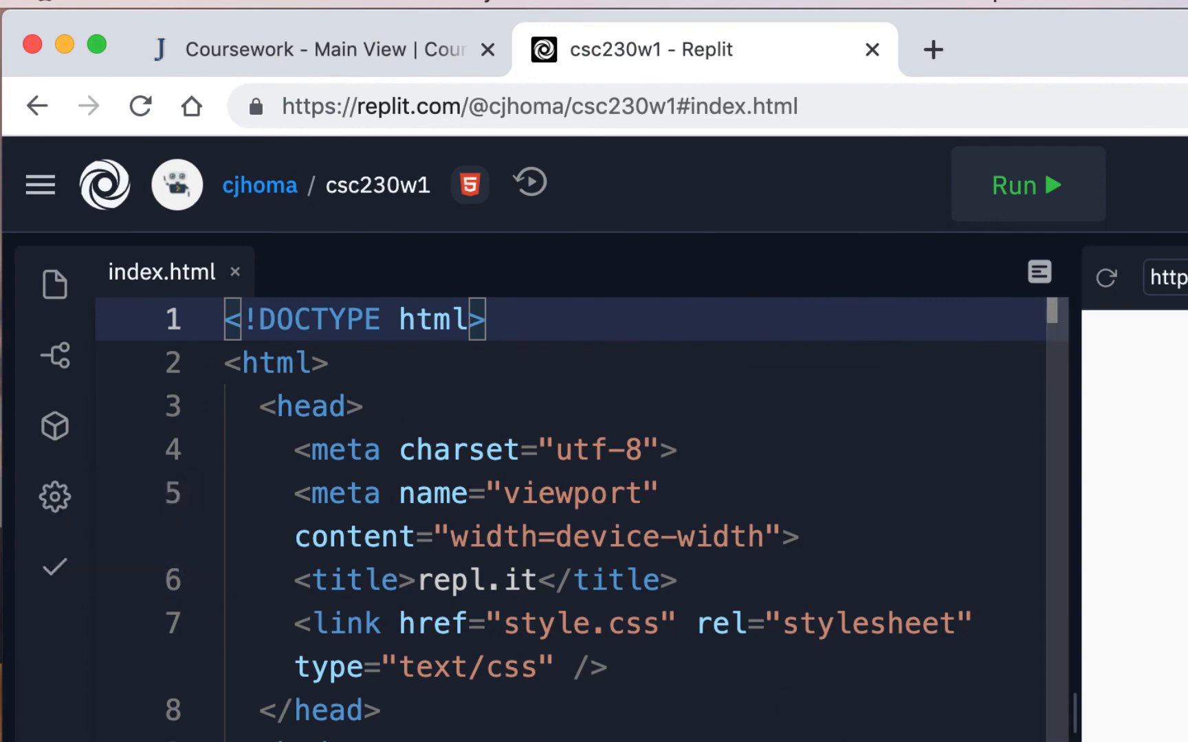
- Show the project's file list again and open script.js in the editor
left_click(1002, 201)
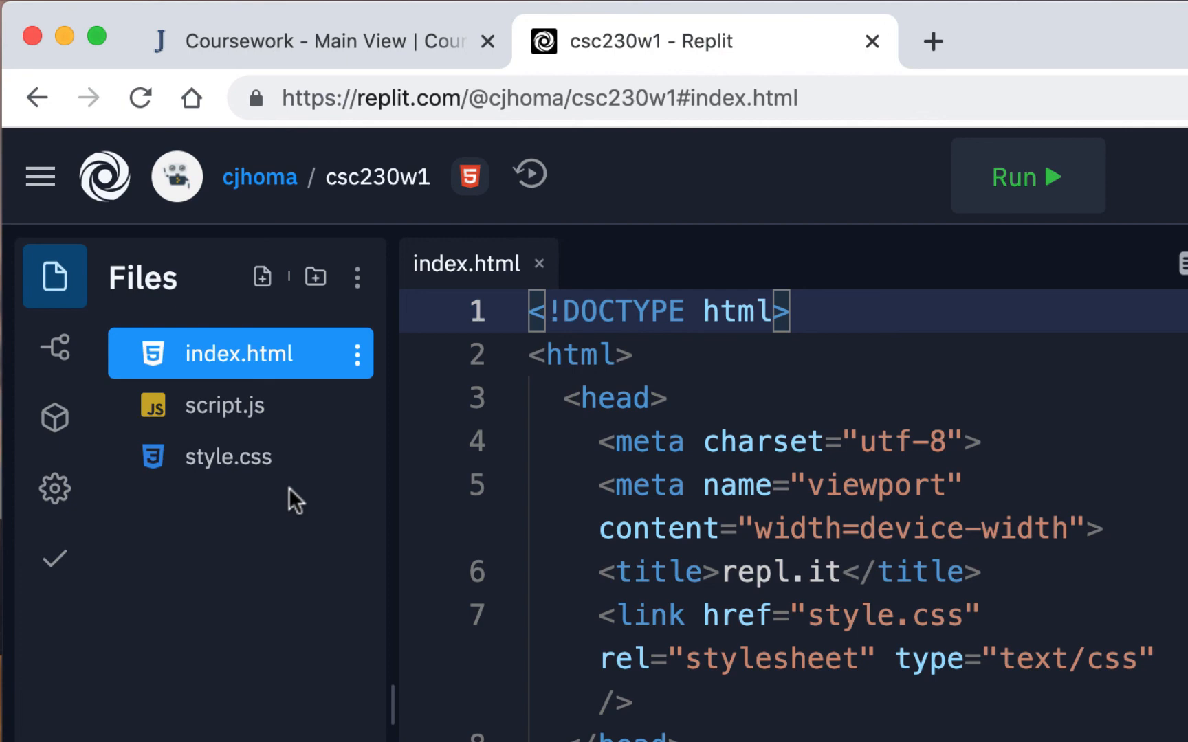
left_click(257, 410)
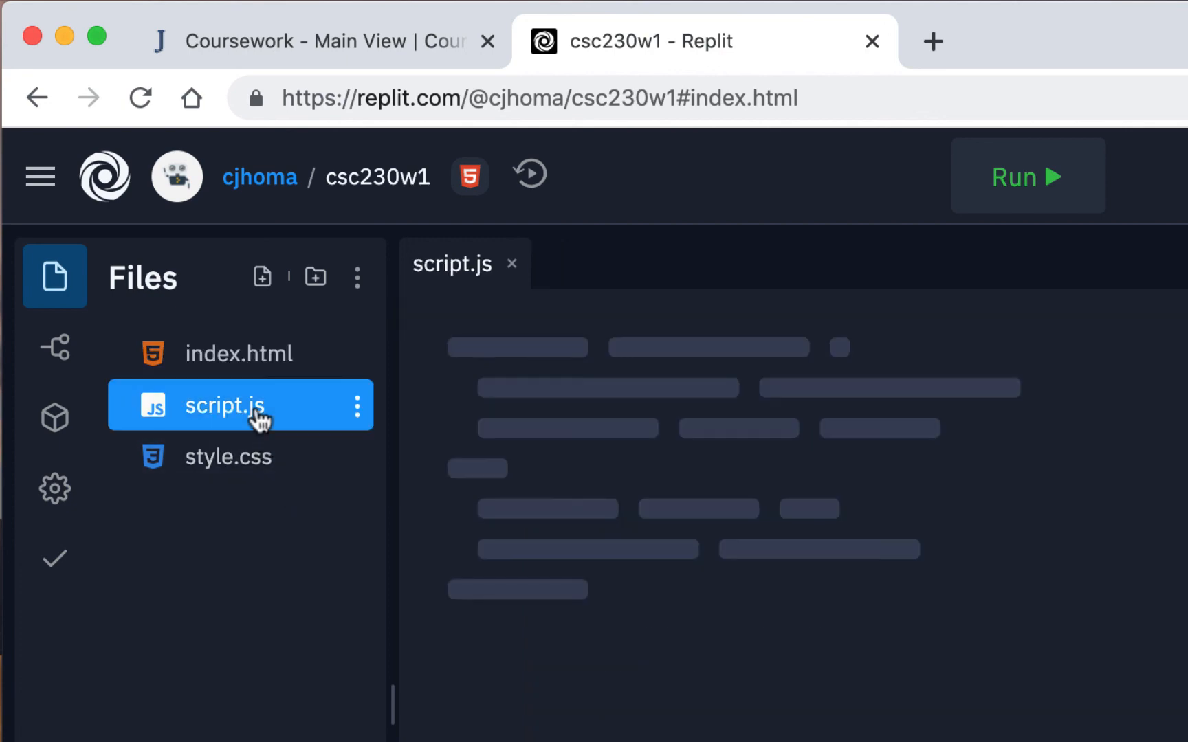